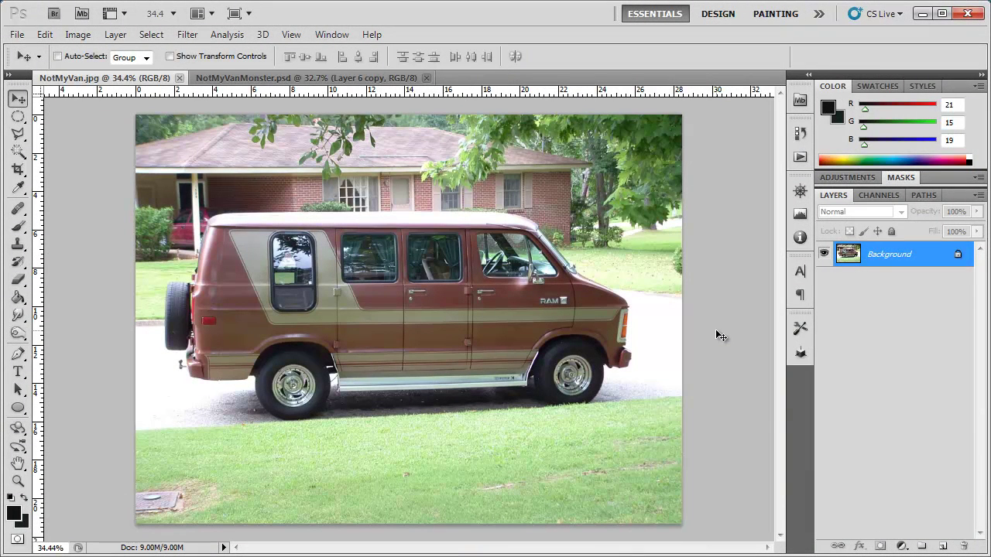
Step: Compare the van photo with the alloy Wheel reference image in Windows Photo Viewer, then return to Photoshop
key("alt+Tab")
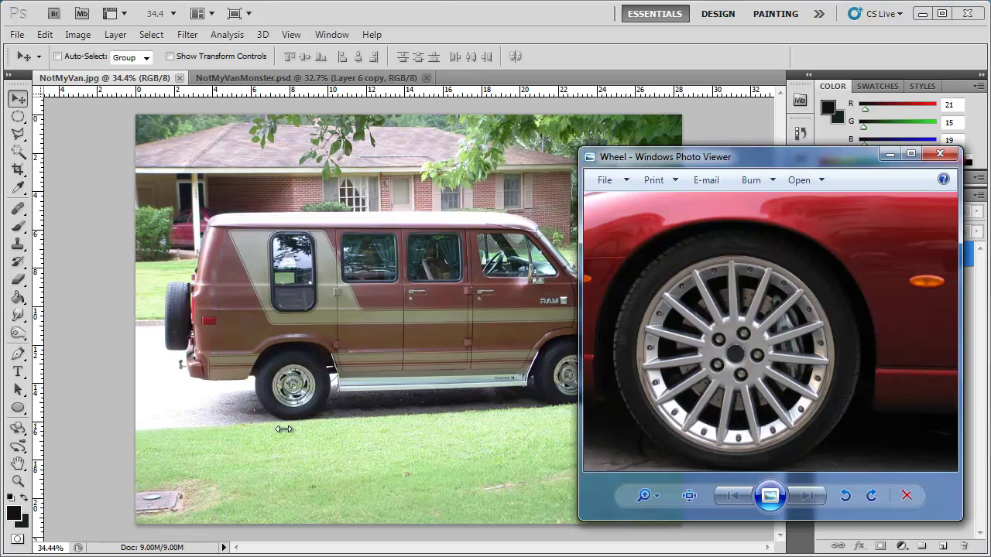
key("alt+Tab")
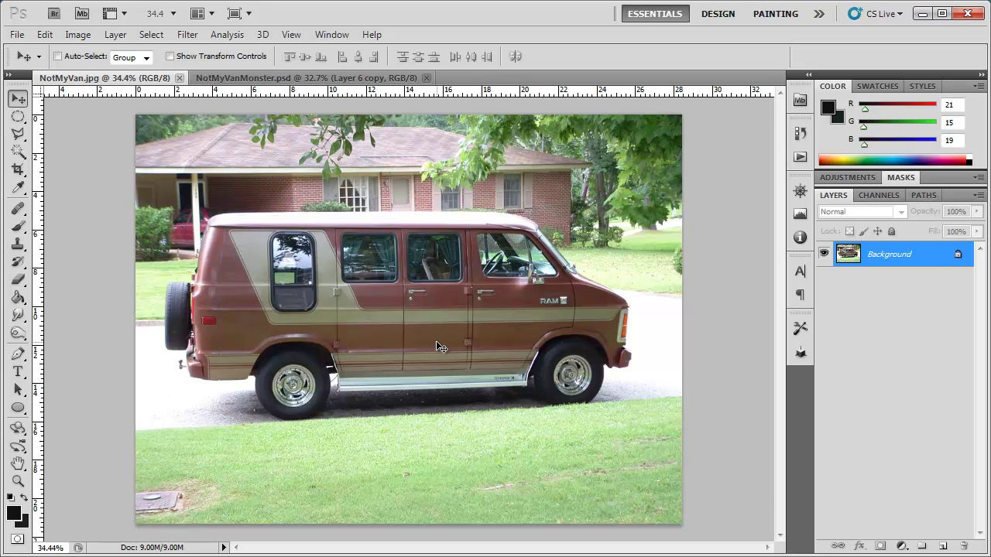
key("alt+Tab")
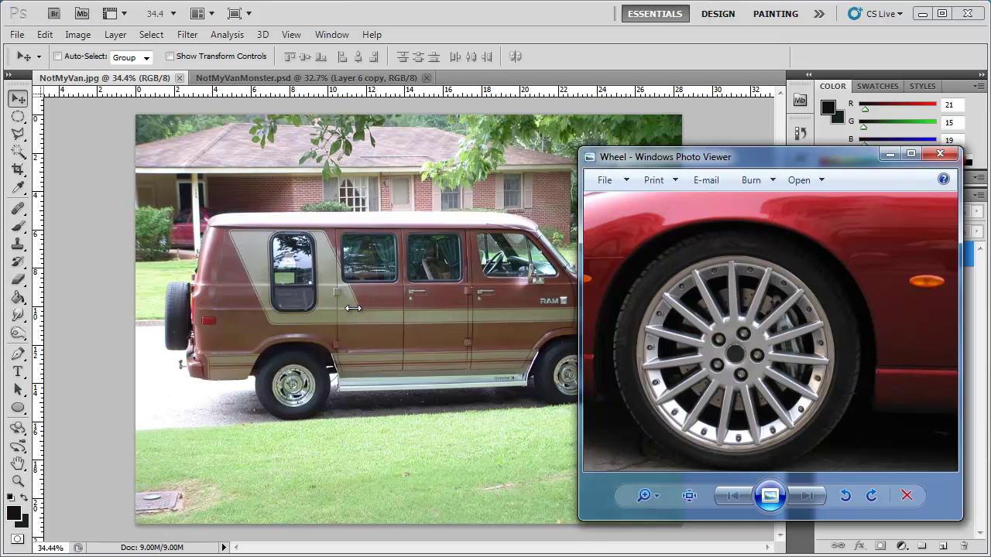
left_click(285, 134)
Step: Place the Wheel image into NotMyVan.jpg as a new Wheel layer and commit it
left_click(9, 35)
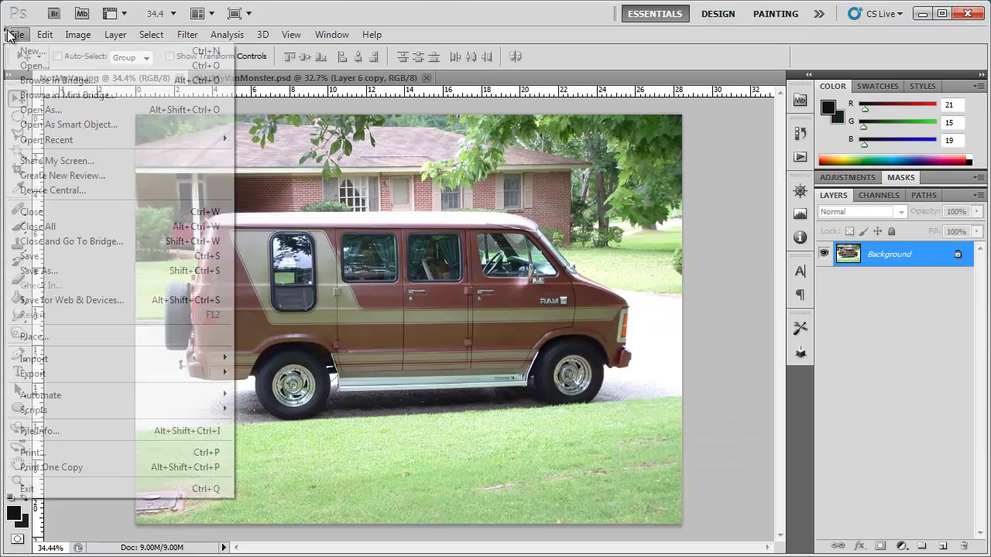
left_click(31, 337)
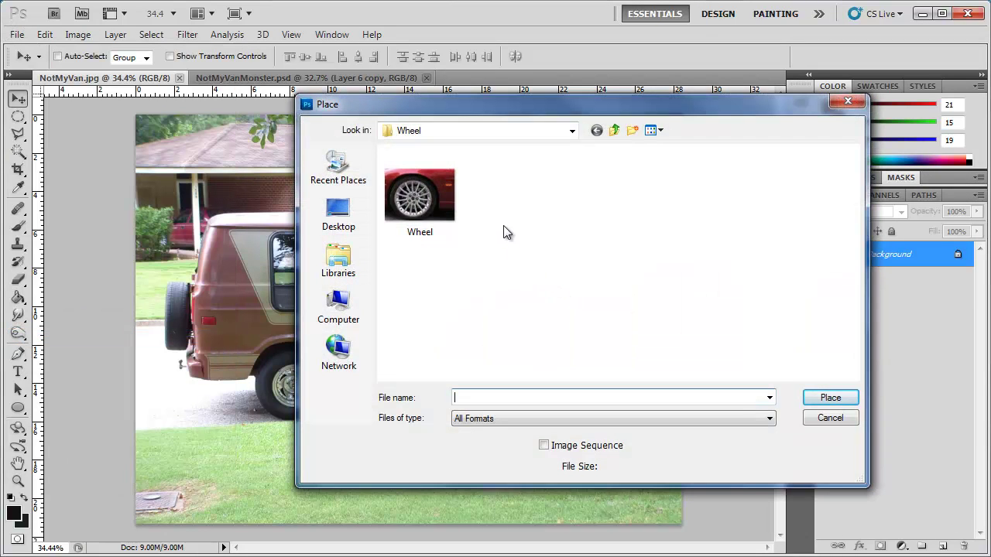
left_click(411, 208)
left_click(841, 399)
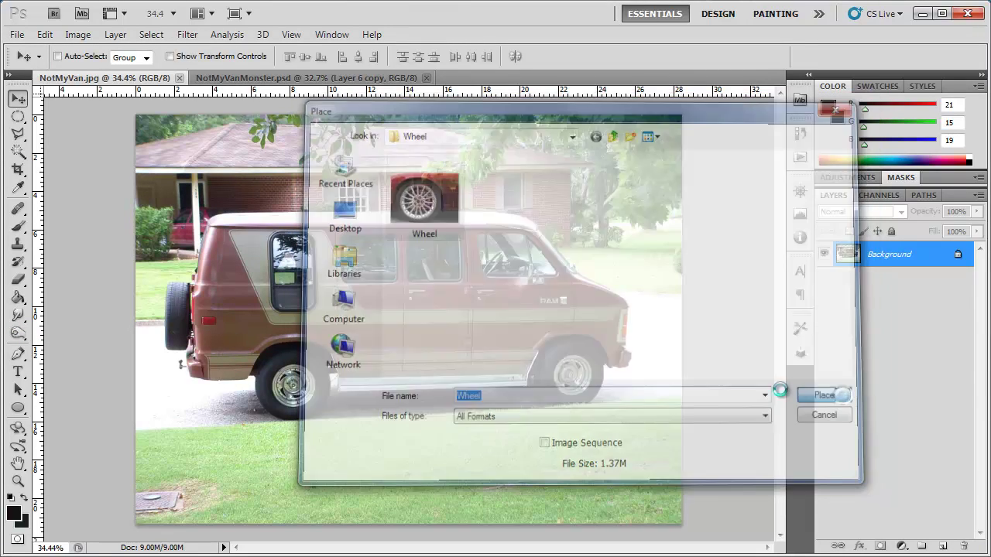
key("Return")
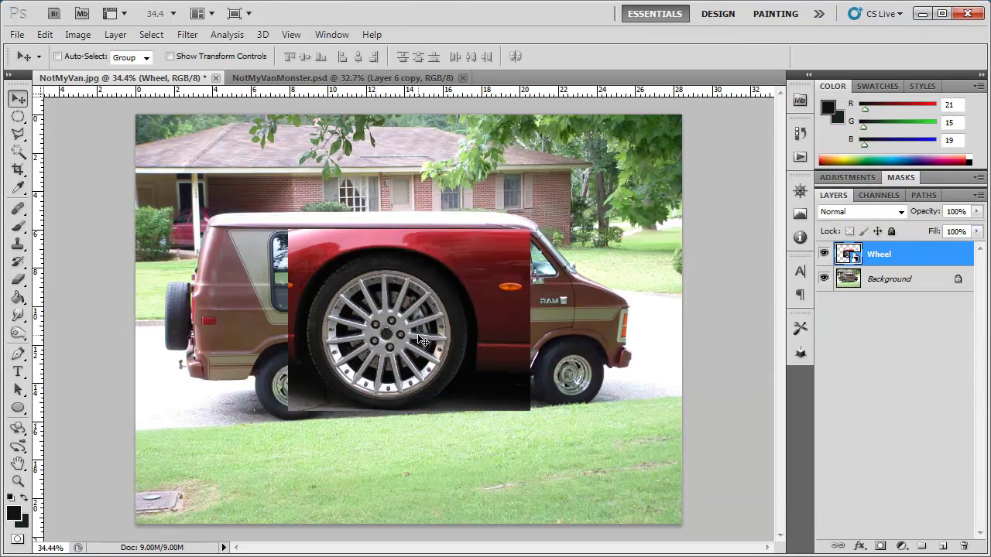
Step: Draw an elliptical selection around the alloy rim and copy it to Layer 1 with Layer via Copy
scroll(356, 412, "up", 3)
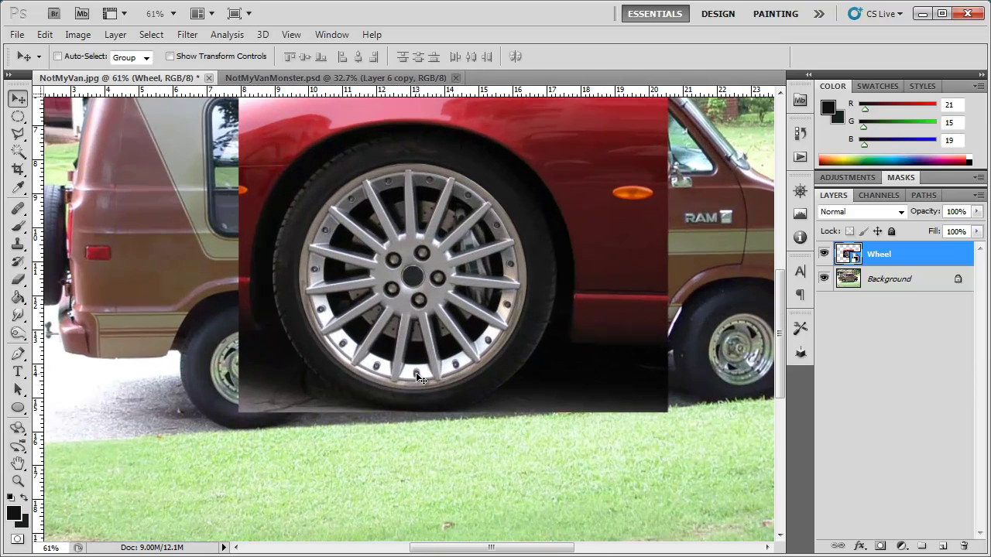
scroll(416, 373, "up", 1)
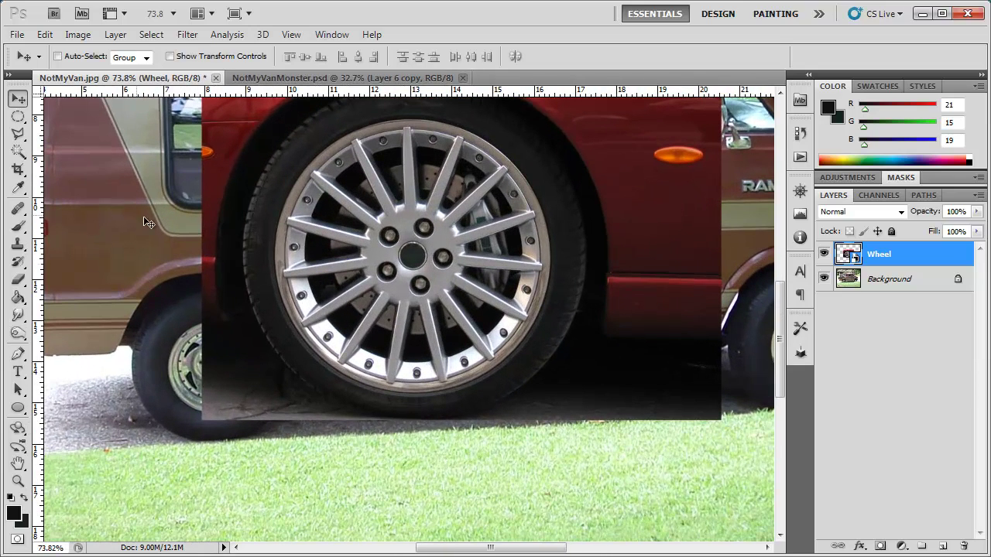
left_click_drag(17, 116, 169, 132)
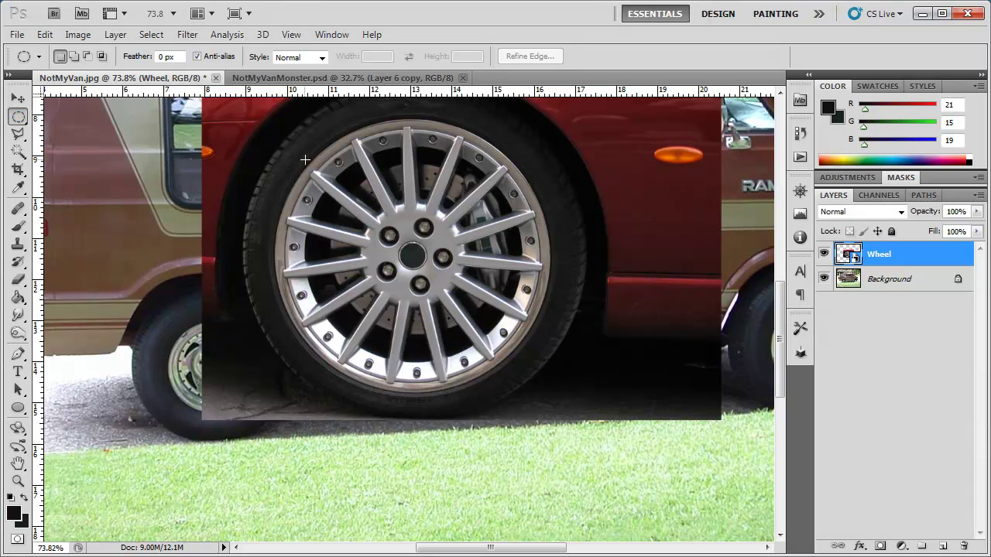
left_click_drag(293, 126, 486, 294)
left_click_drag(549, 393, 547, 392)
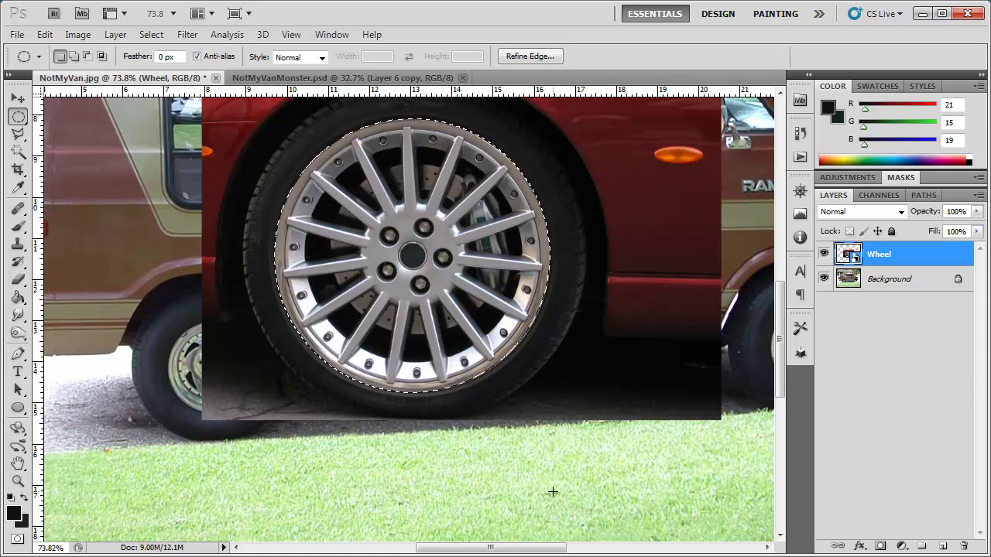
right_click(417, 245)
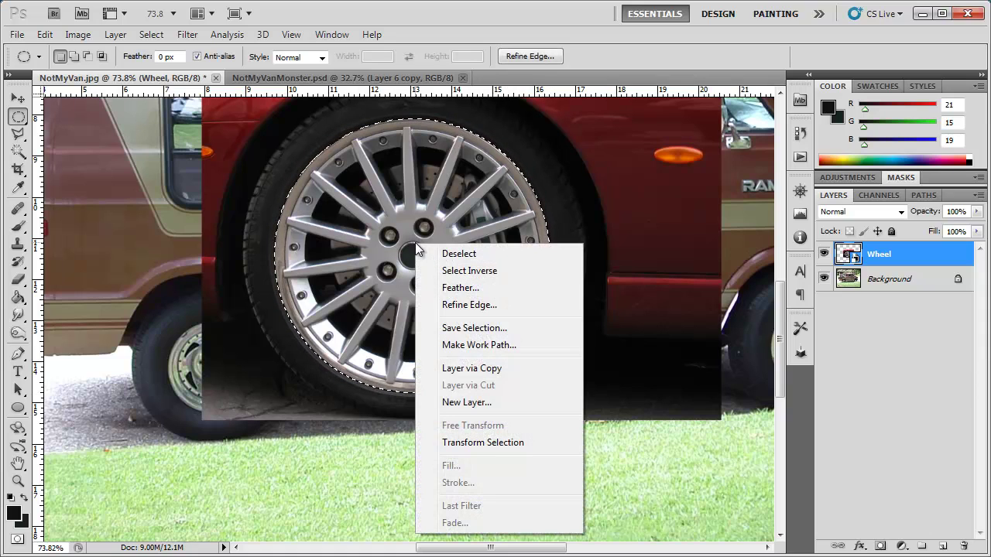
left_click(472, 372)
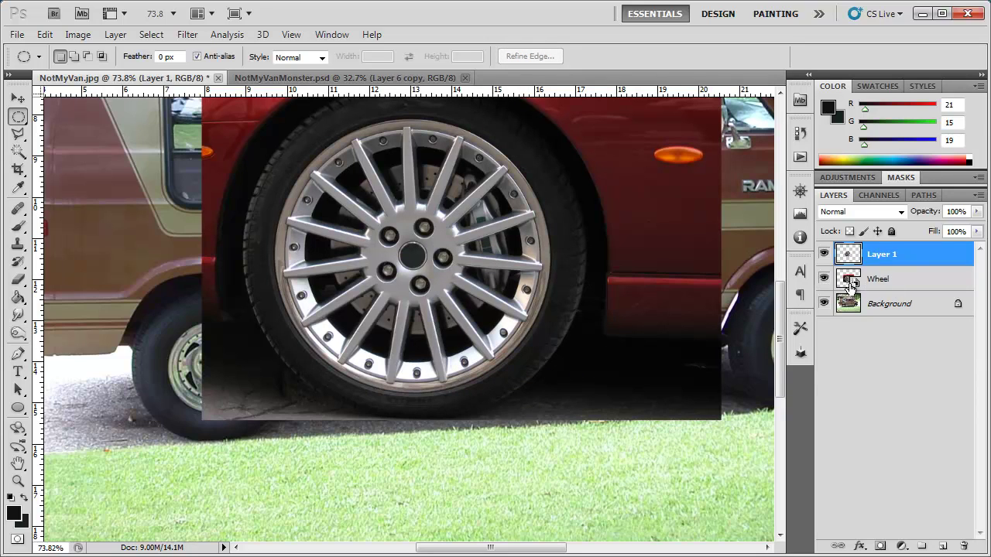
Step: Hide the Wheel layer and move the cut-out rim toward the lower right
left_click(823, 279)
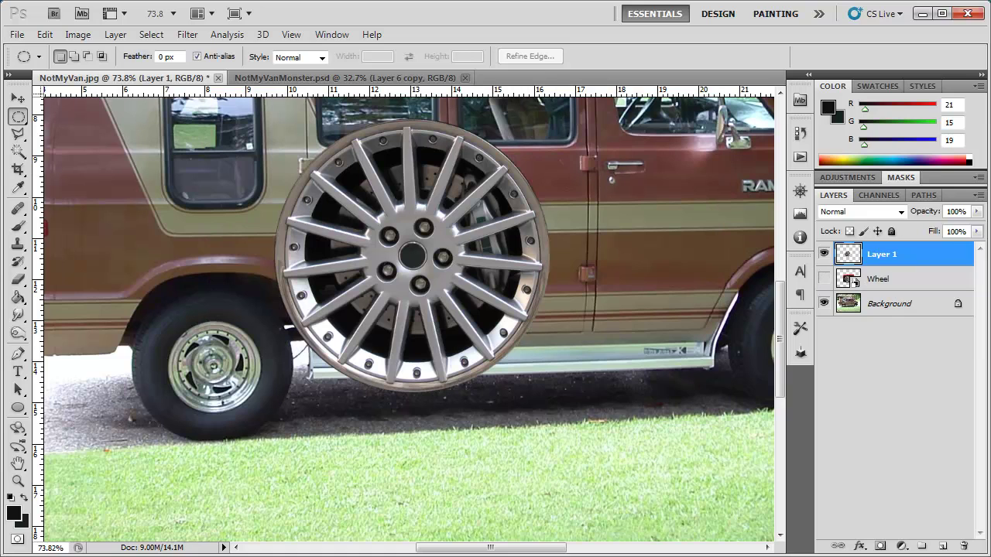
left_click(18, 98)
left_click_drag(391, 219, 587, 355)
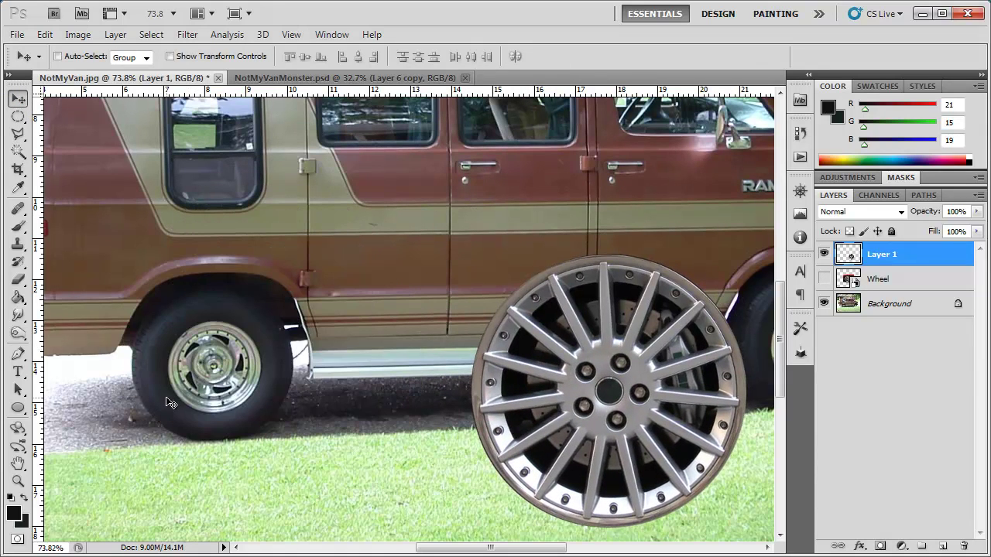
Step: Show rulers, pull guides crossing the rear wheel's hub, and move the rim onto them
scroll(171, 402, "up", 3)
key("ctrl+r")
scroll(159, 313, "down", 1)
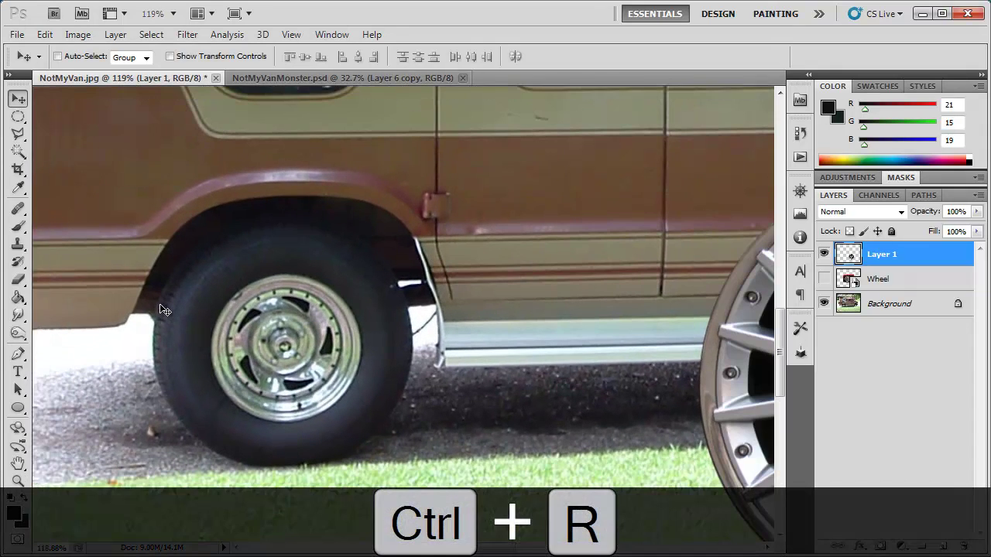
left_click(291, 35)
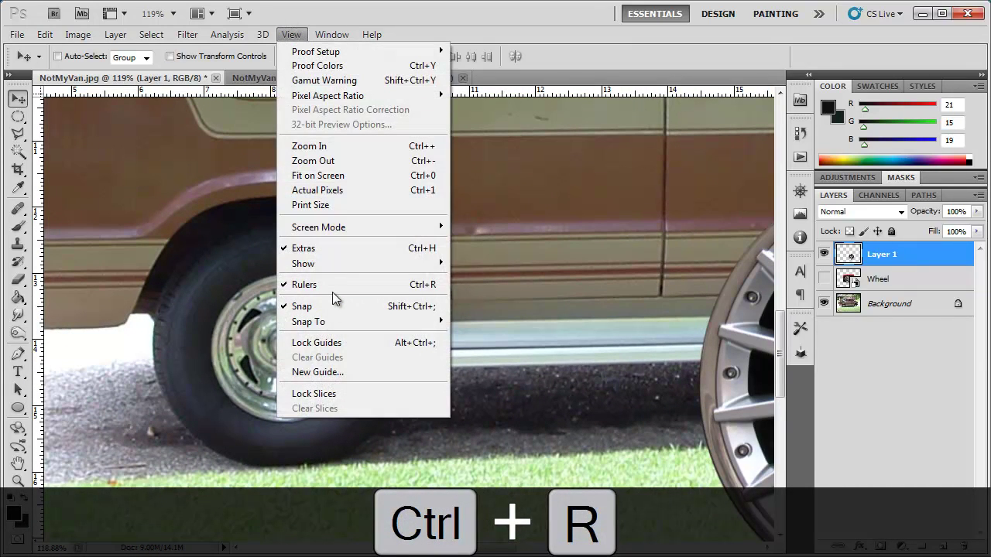
left_click(633, 62)
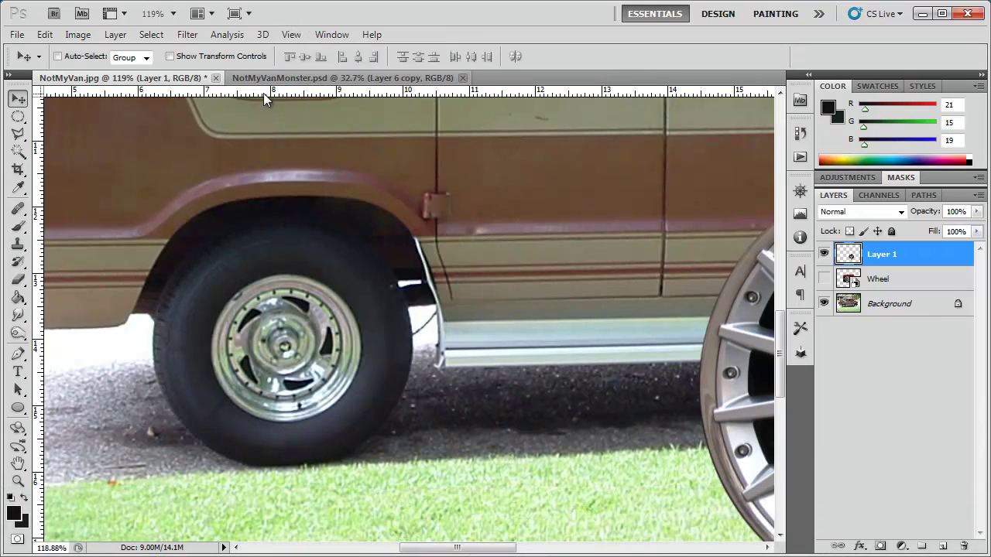
left_click_drag(287, 91, 287, 346)
left_click_drag(37, 335, 285, 342)
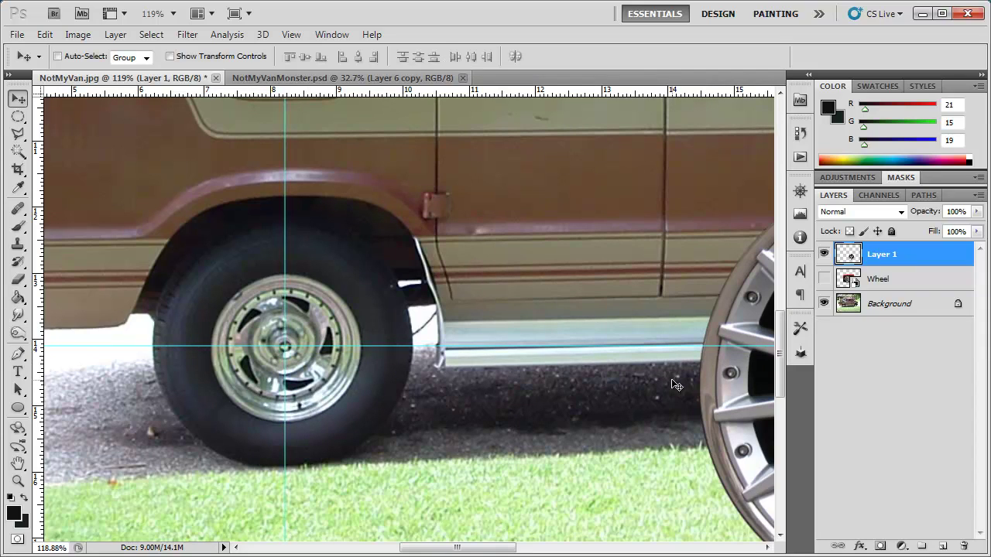
left_click_drag(717, 427, 99, 391)
scroll(314, 373, "down", 1)
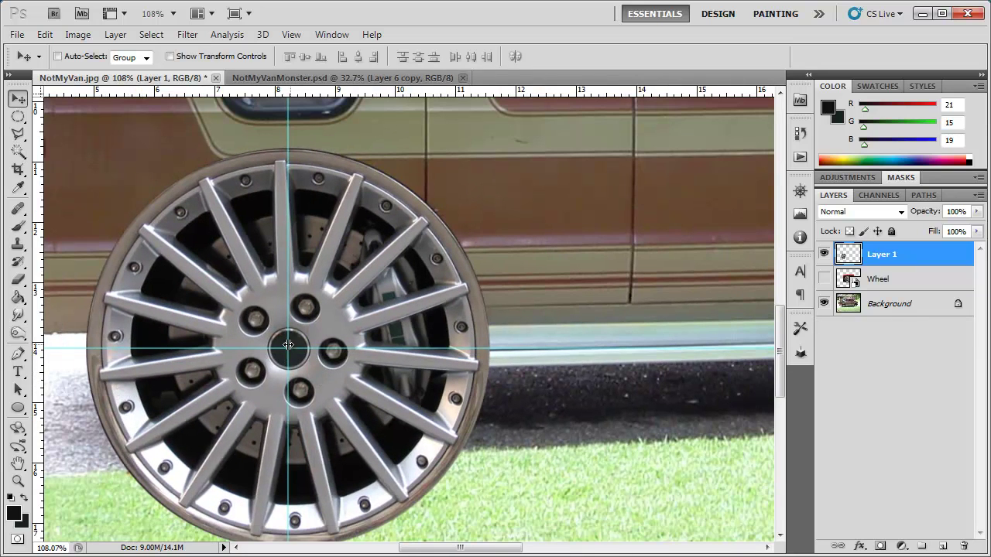
Step: Scale the rim to about 42.6% to fit inside the rear tyre, then view the whole van
left_click(291, 35)
key("Escape")
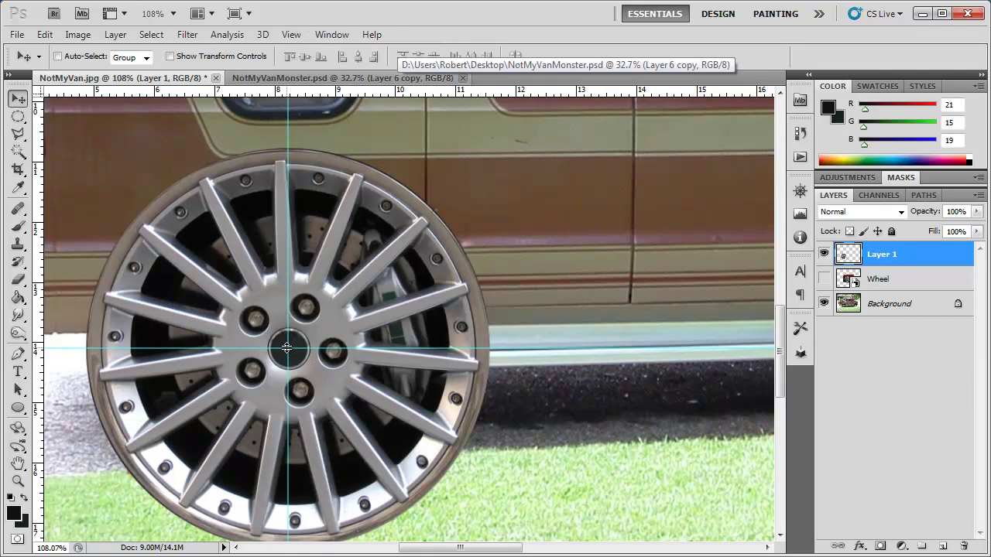
key("ctrl+t")
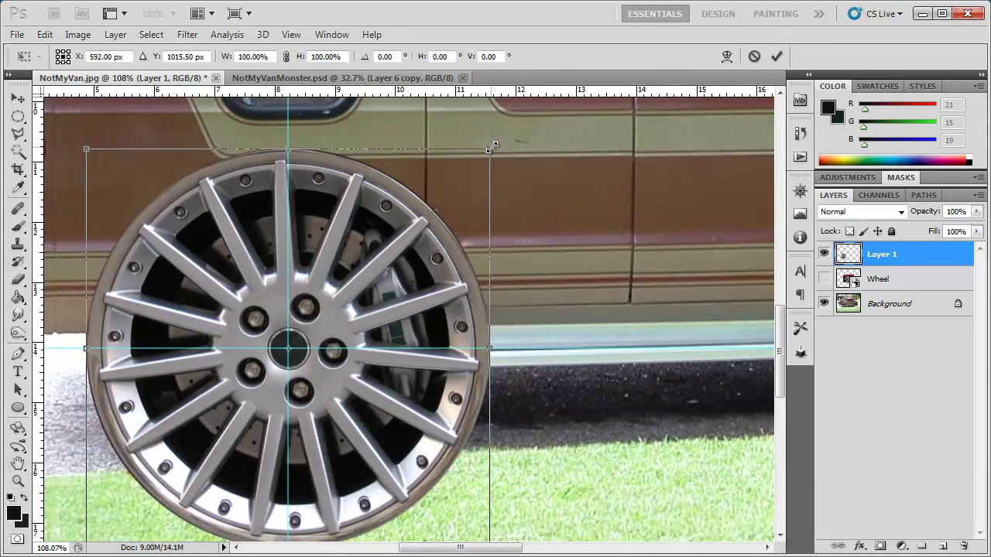
left_click_drag(492, 148, 377, 264)
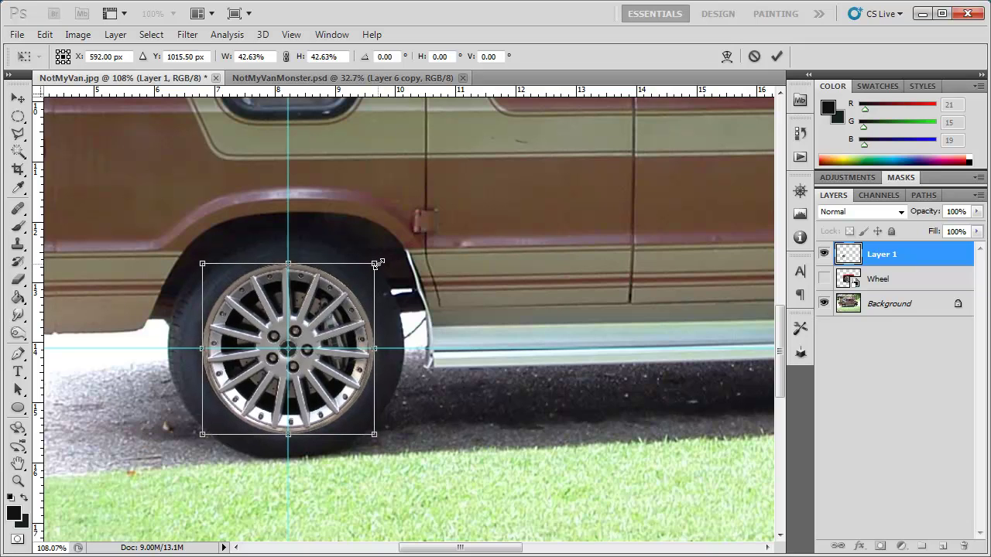
key("Return")
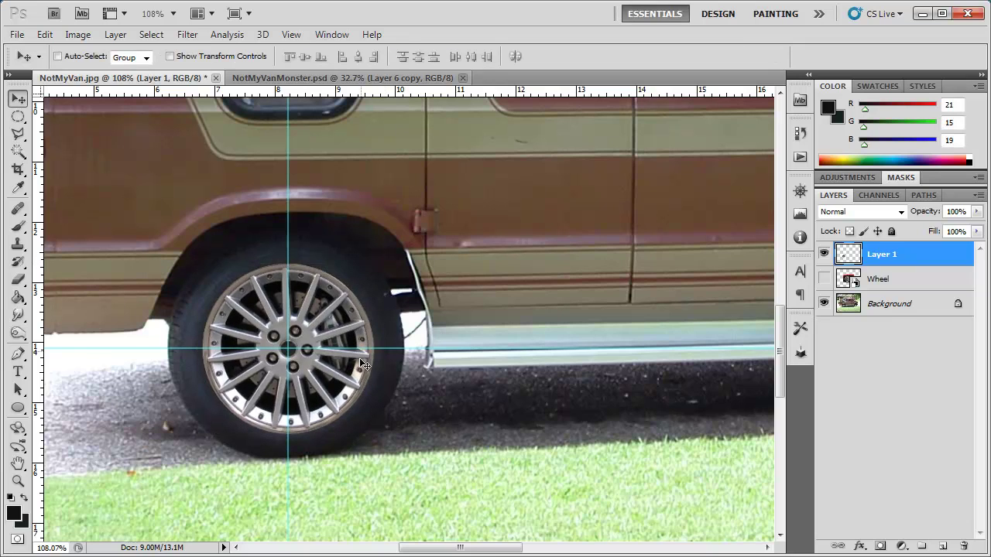
scroll(514, 432, "down", 3)
left_click_drag(513, 432, 332, 436)
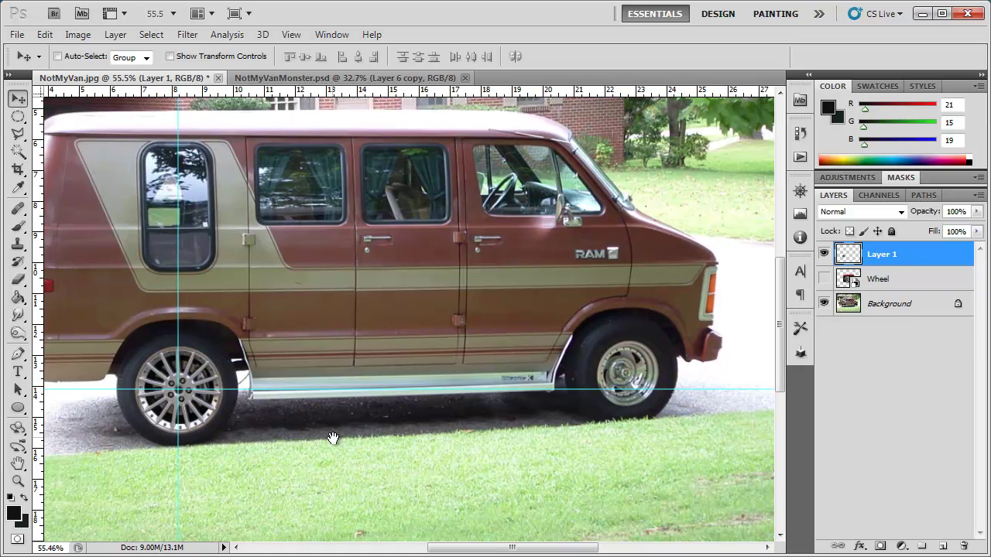
scroll(324, 439, "up", 1)
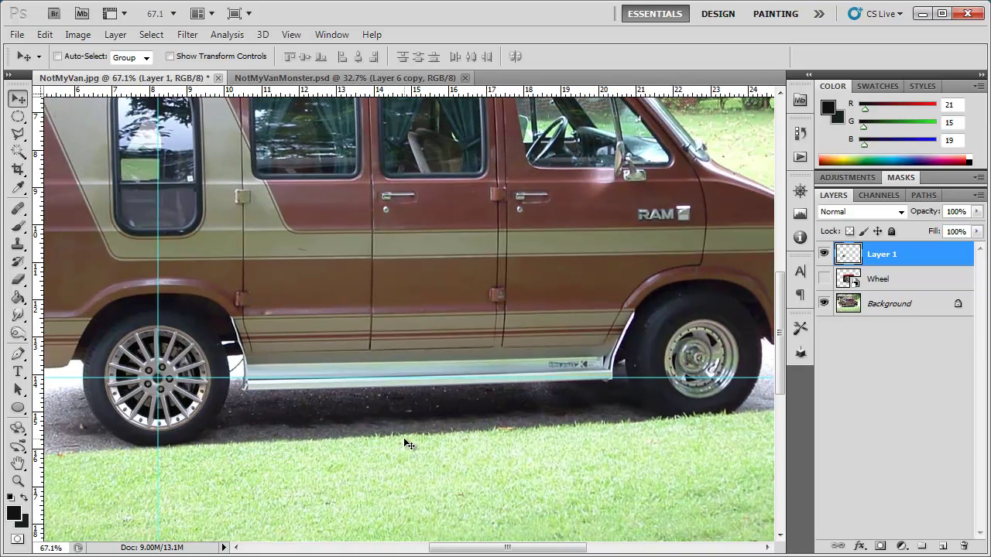
Step: Duplicate the rim layer and centre the copy on new guides through the front wheel's hub
key("ctrl+j")
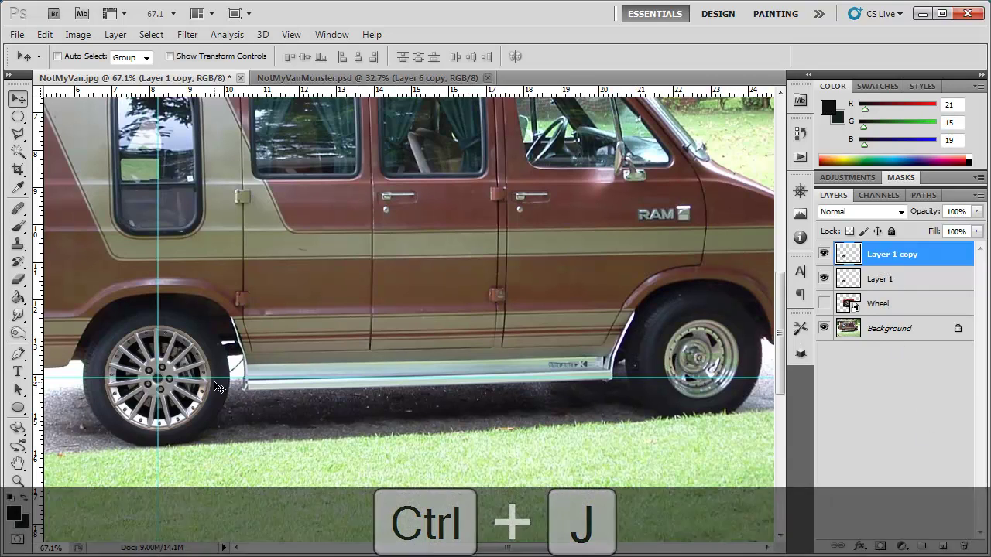
left_click_drag(159, 385, 579, 423)
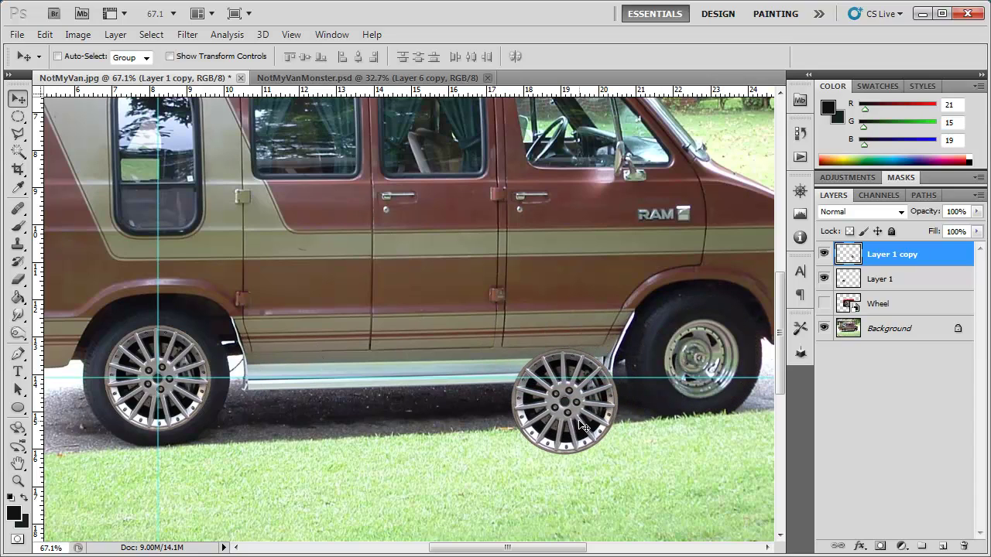
left_click_drag(403, 91, 435, 358)
left_click_drag(39, 341, 700, 322)
left_click_drag(554, 447, 690, 402)
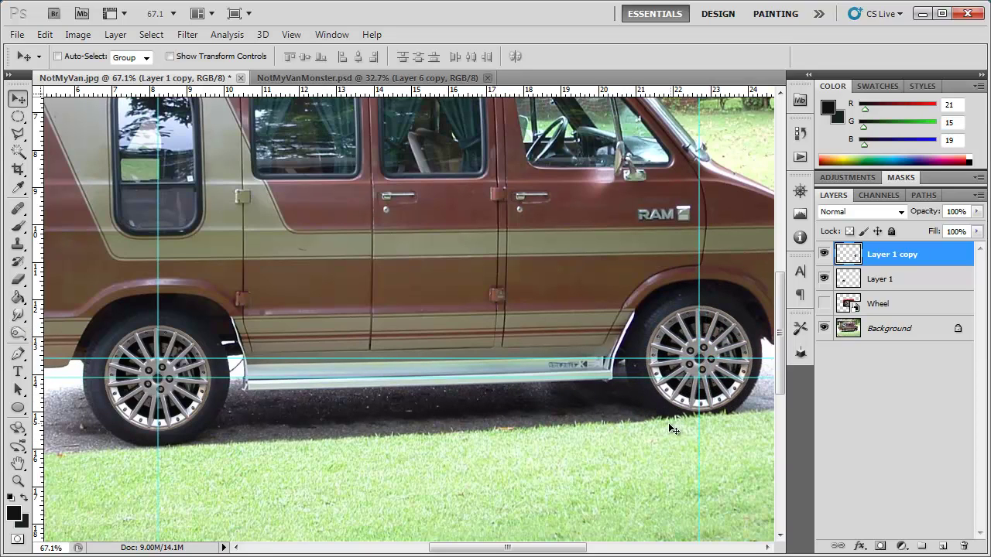
scroll(545, 426, "up", 3)
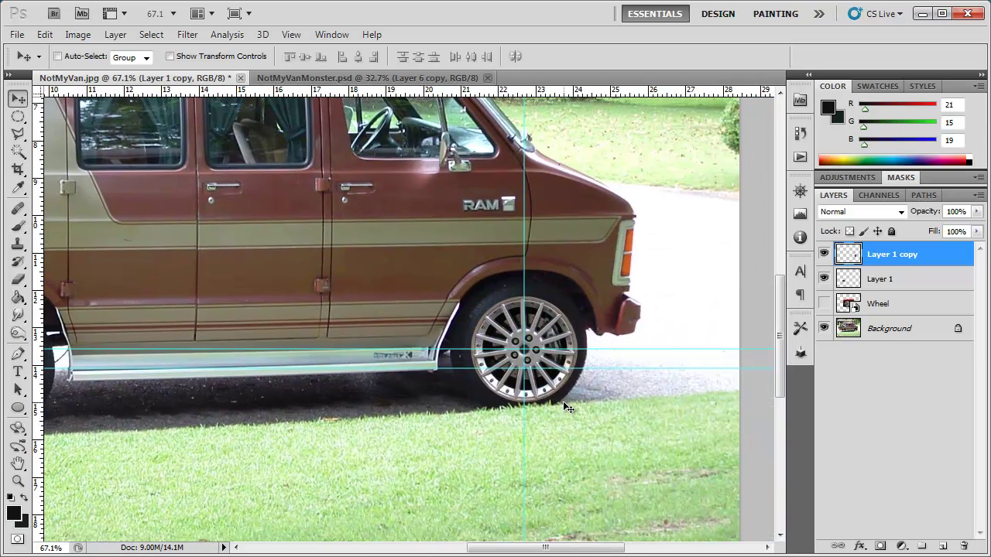
scroll(563, 401, "up", 2)
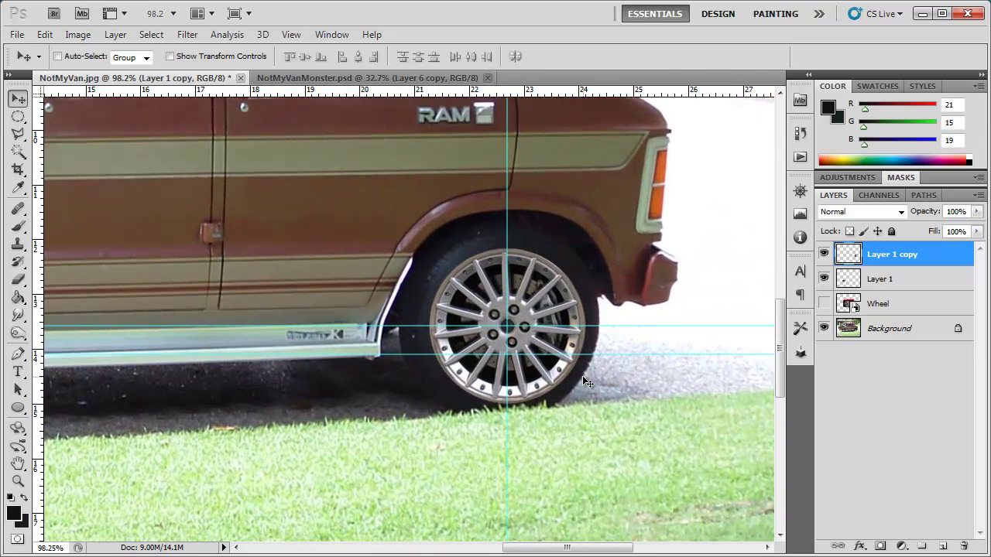
Step: Narrow the copied rim to 98% width with Free Transform and apply it
key("ctrl+t")
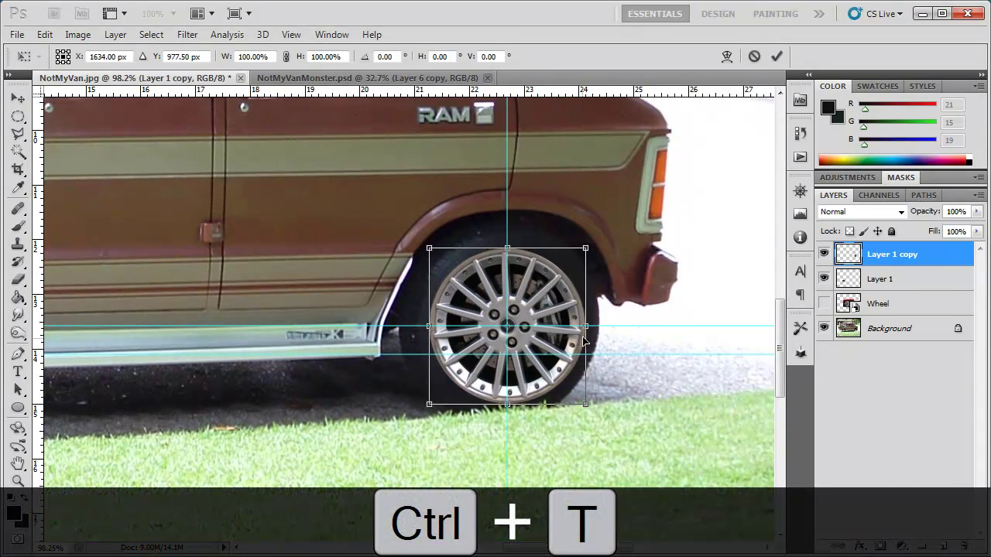
left_click_drag(589, 328, 585, 326)
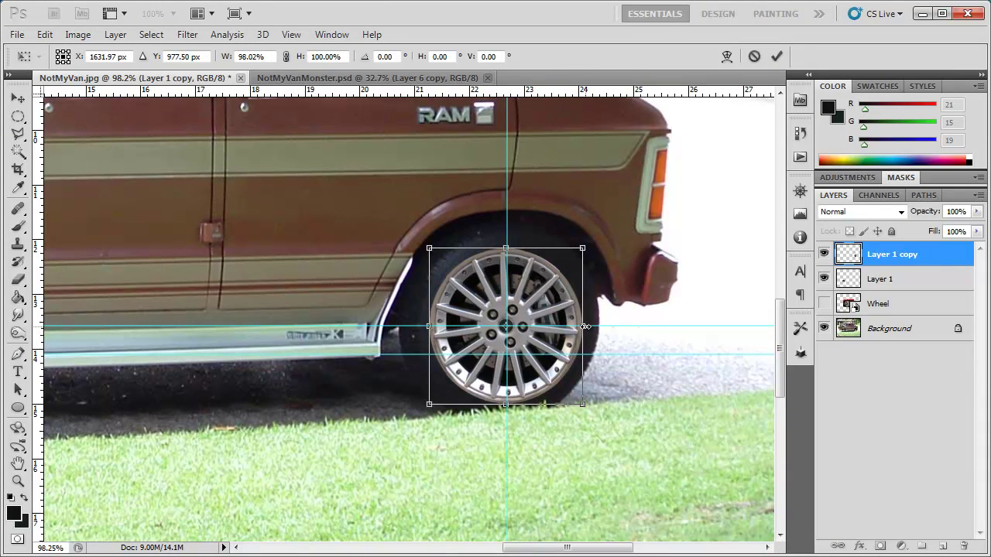
key("Return")
scroll(203, 465, "down", 5)
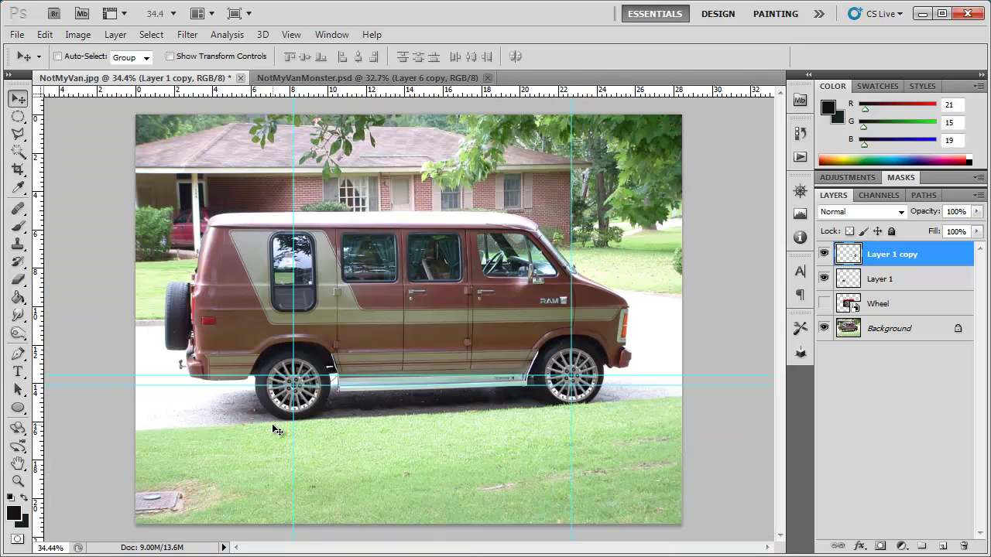
Step: Hide the guides with Ctrl+H and show the Extras option in the View menu
key("ctrl+h")
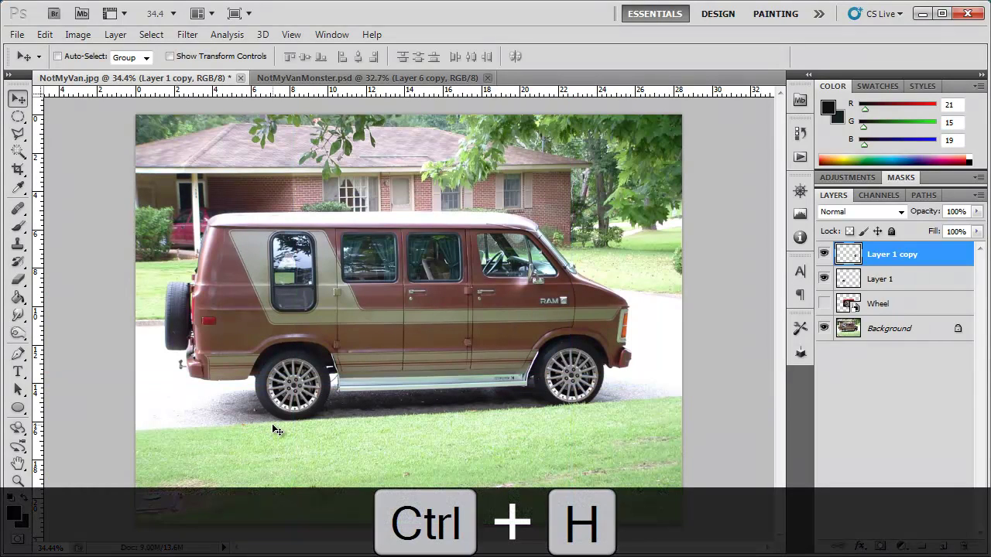
left_click(291, 34)
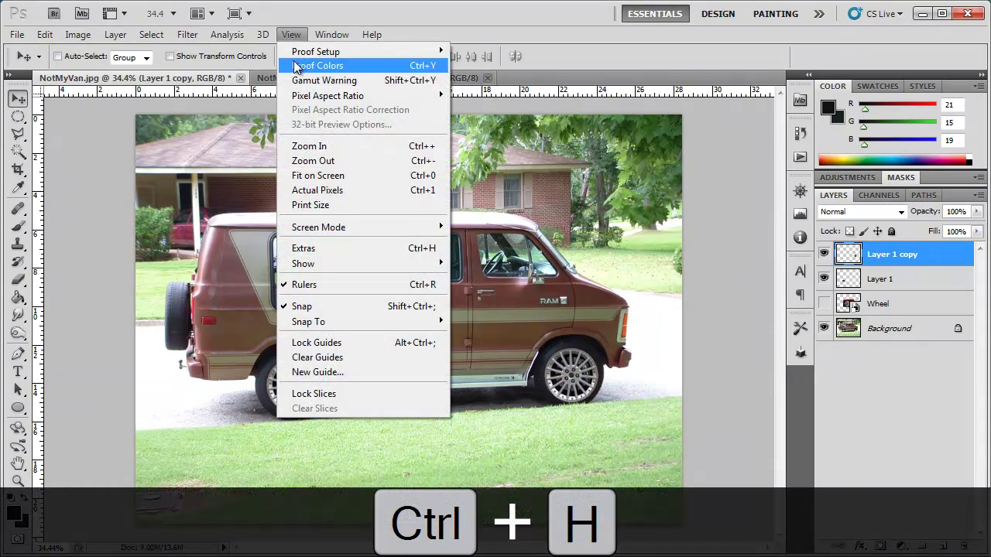
left_click(626, 72)
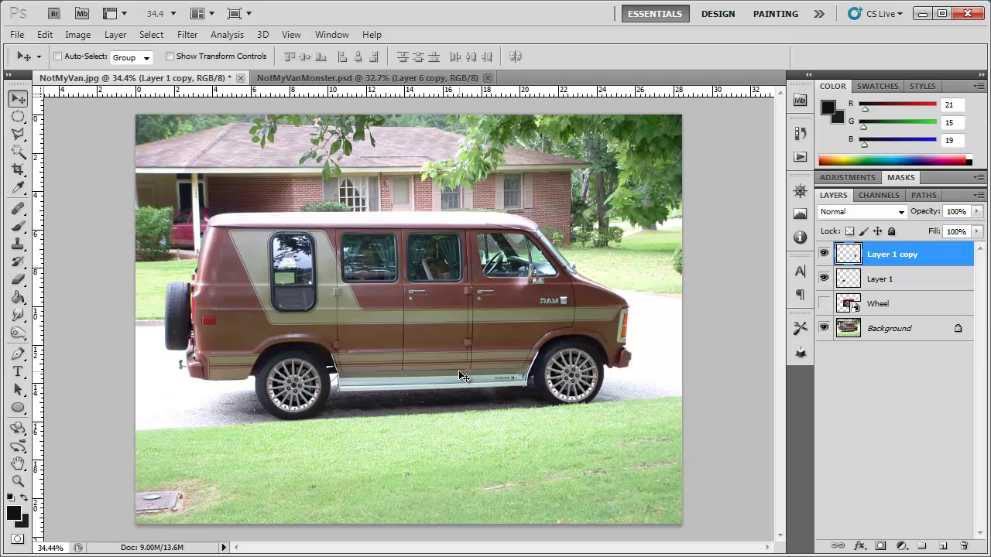
left_click(373, 79)
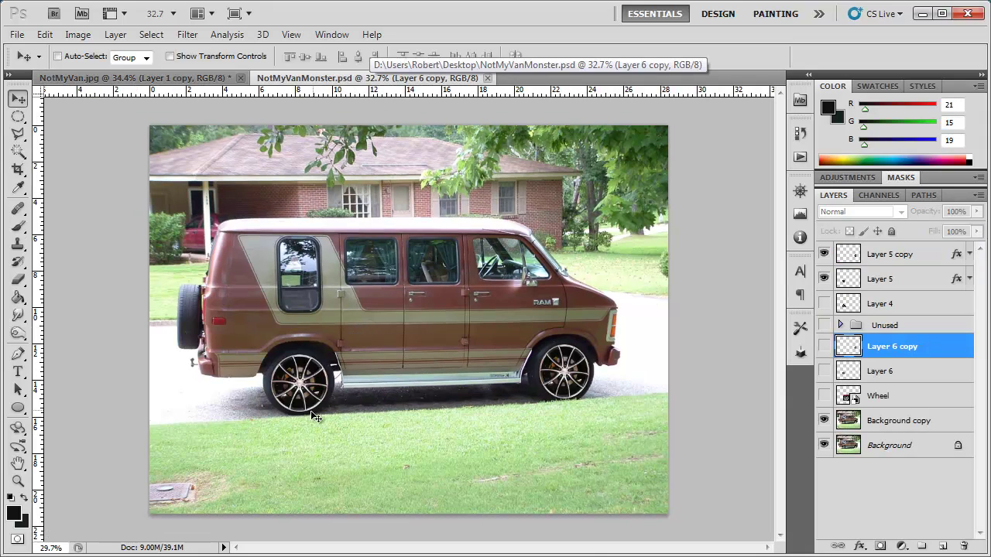
scroll(314, 417, "up", 3)
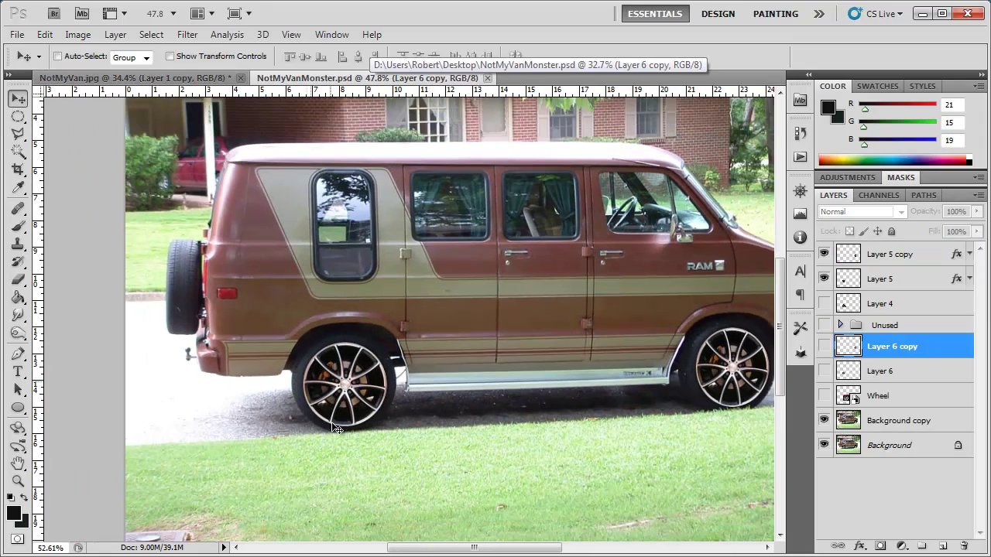
scroll(335, 425, "up", 3)
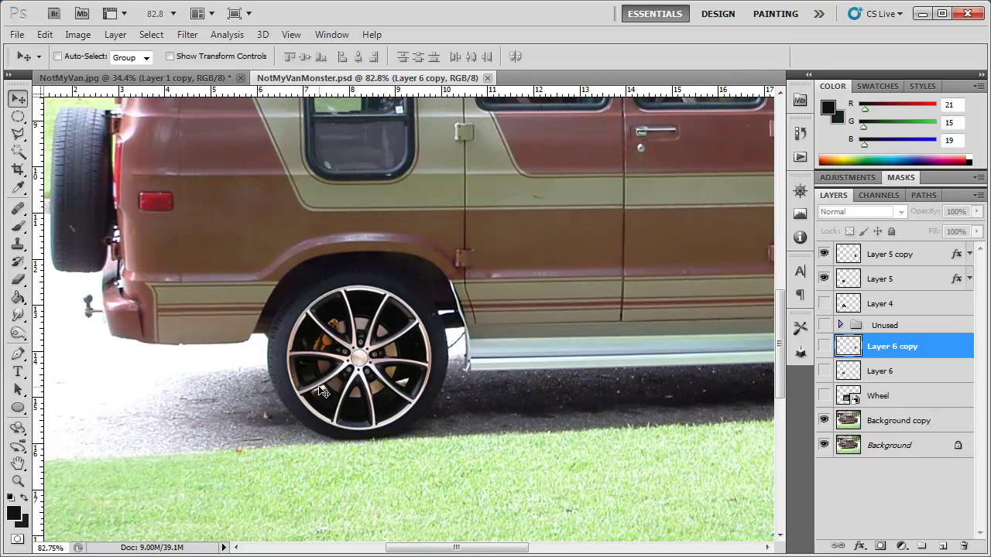
scroll(658, 391, "down", 2)
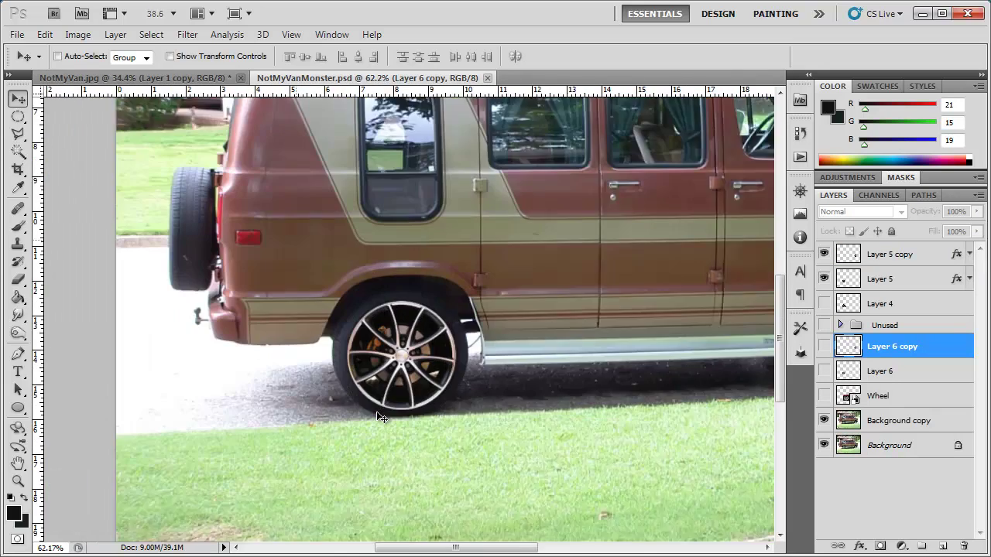
scroll(380, 417, "up", 2)
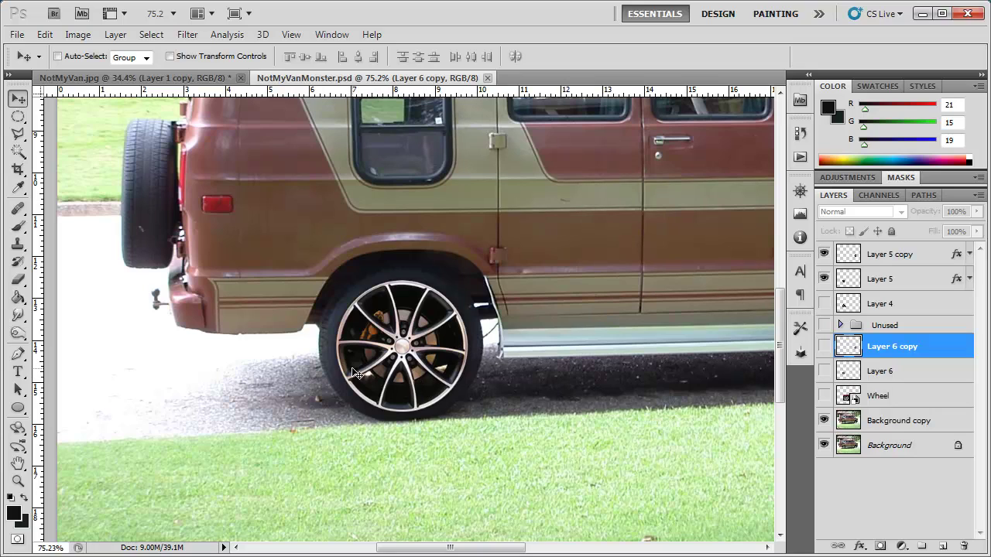
scroll(474, 330, "down", 5)
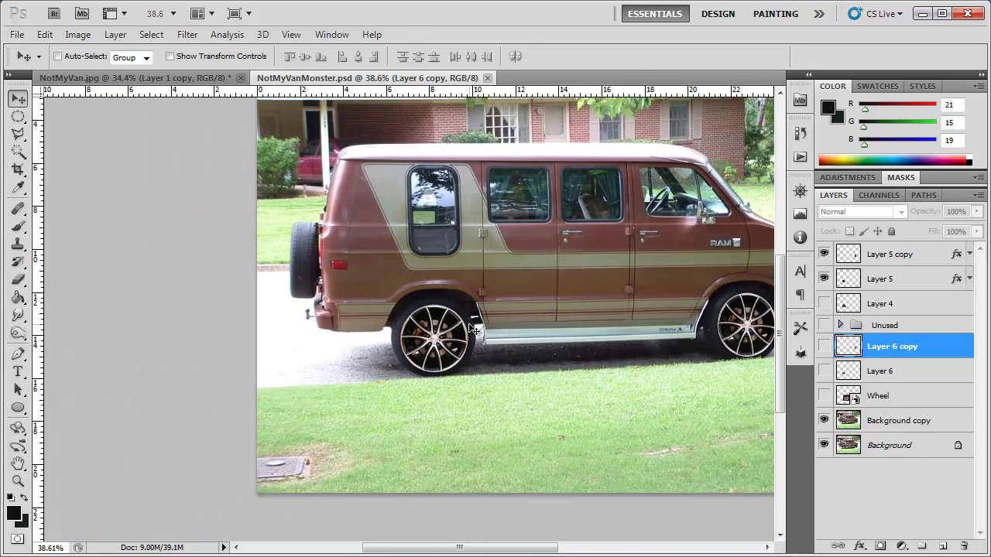
scroll(422, 334, "up", 1)
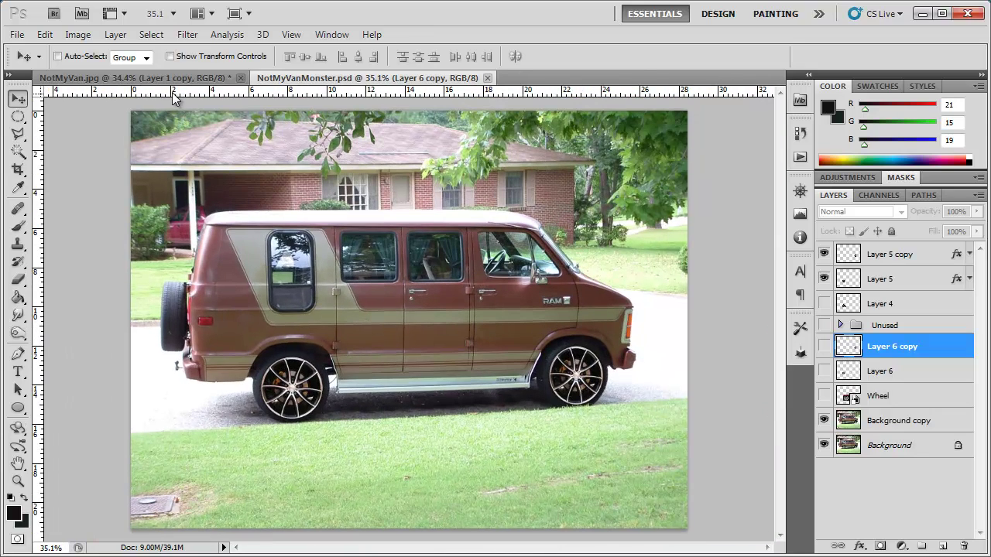
left_click(171, 81)
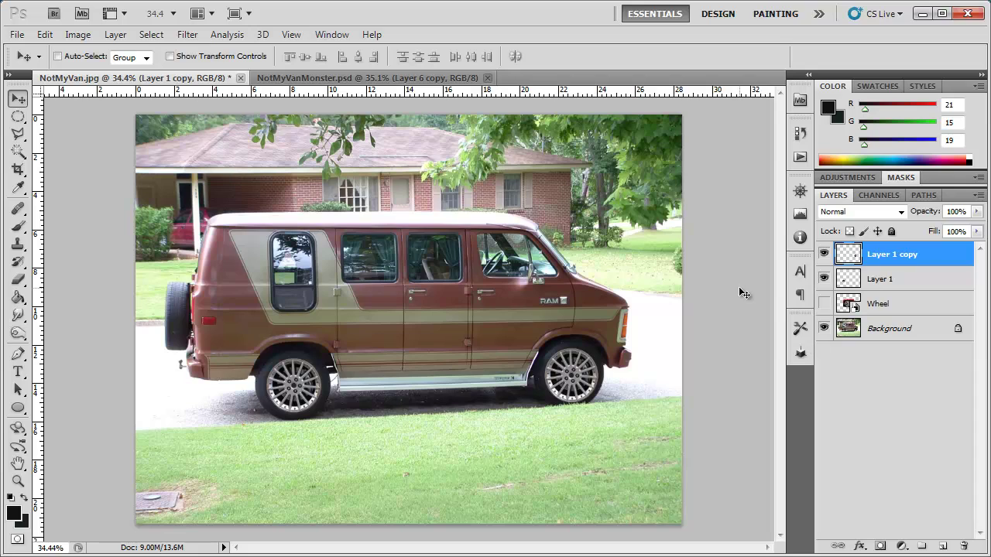
left_click(824, 253)
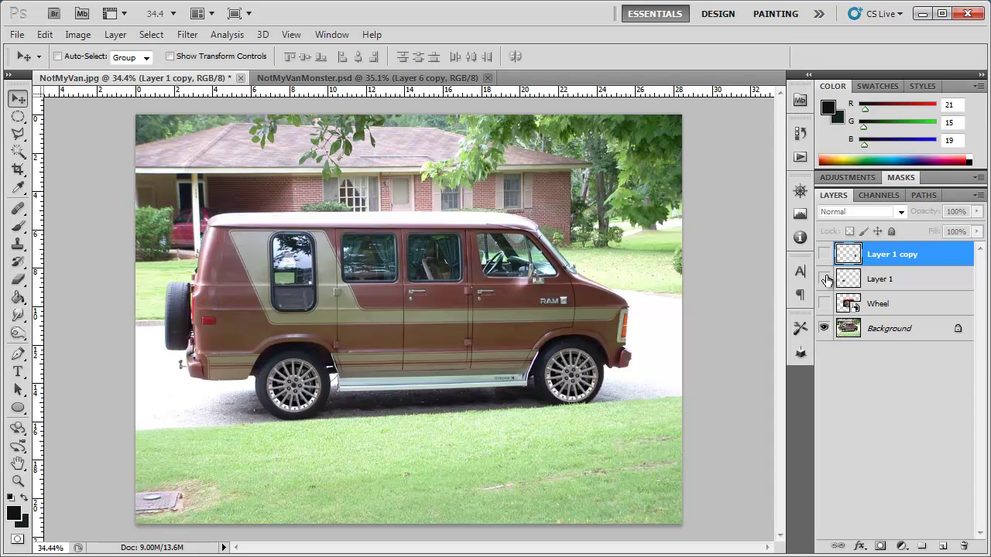
left_click(824, 279)
left_click(824, 278)
left_click(824, 254)
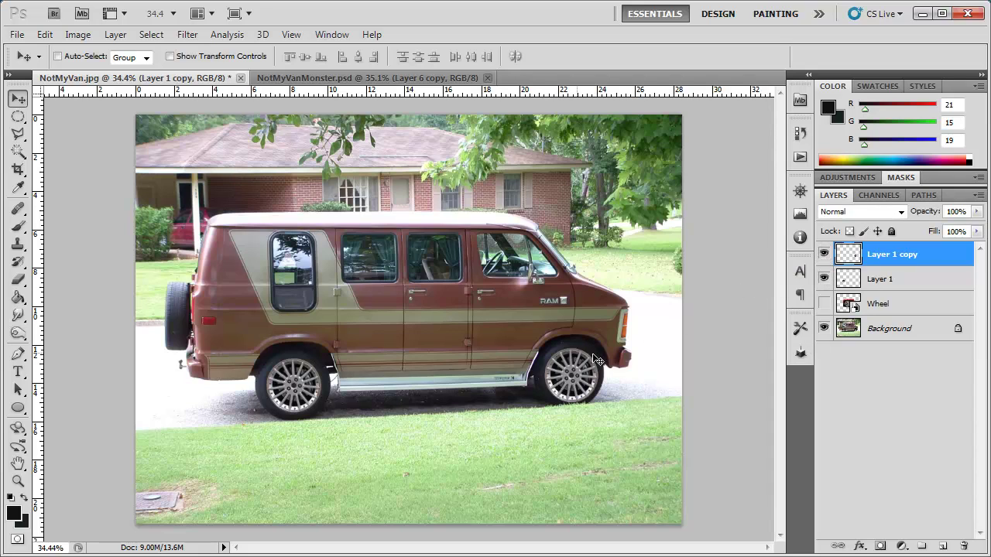